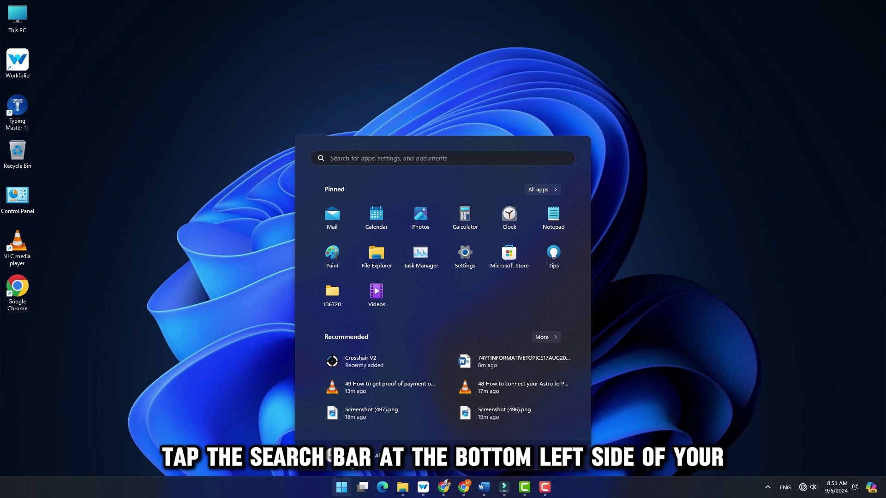
Launch Device Manager from the Start menu search results.
left_click(362, 163)
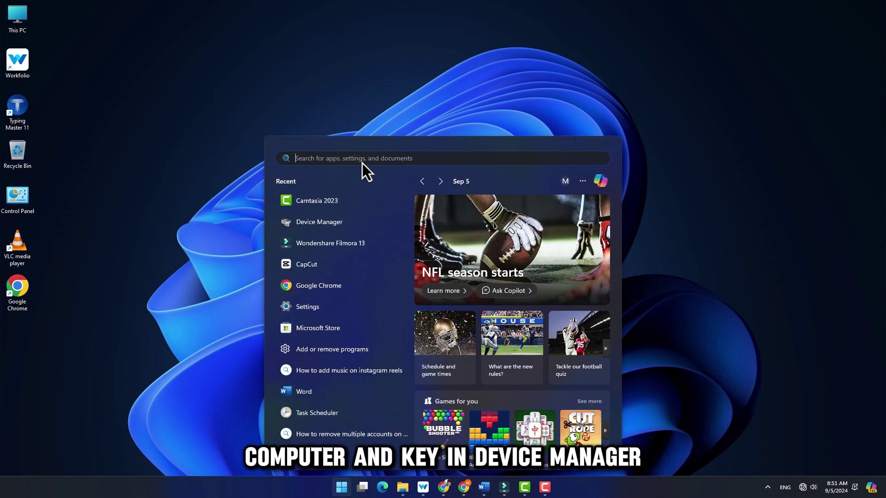
type("device Manager")
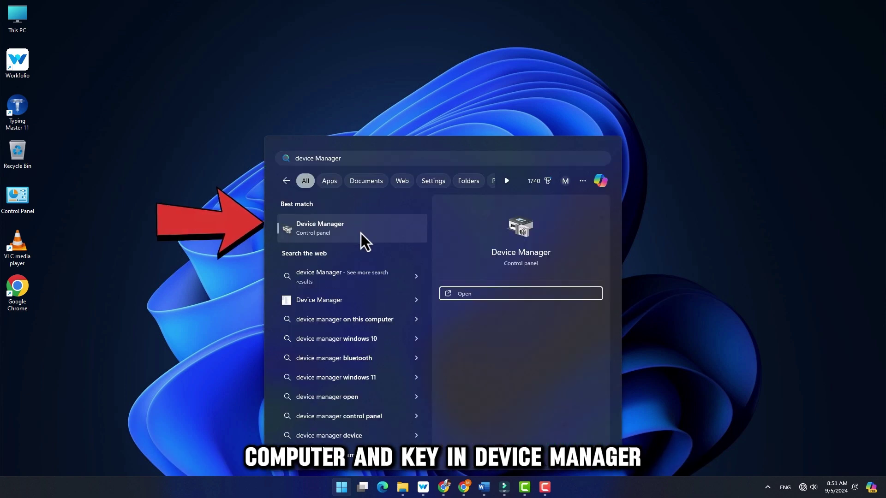
left_click(361, 234)
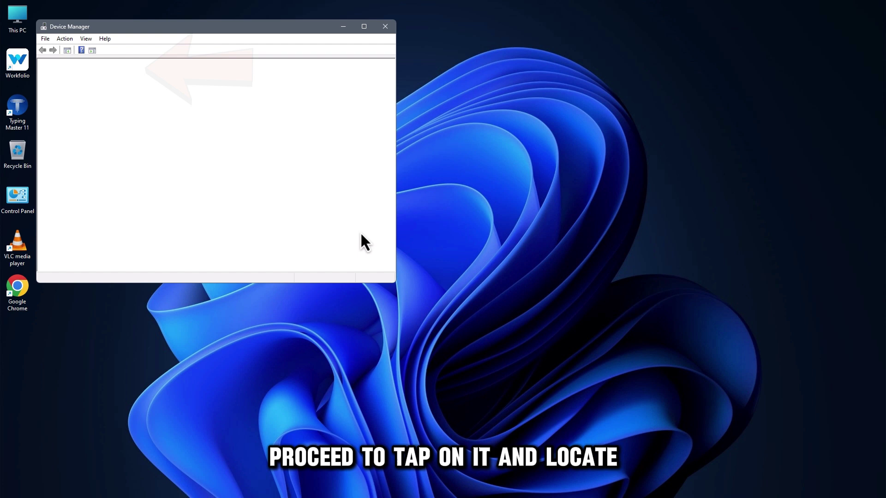